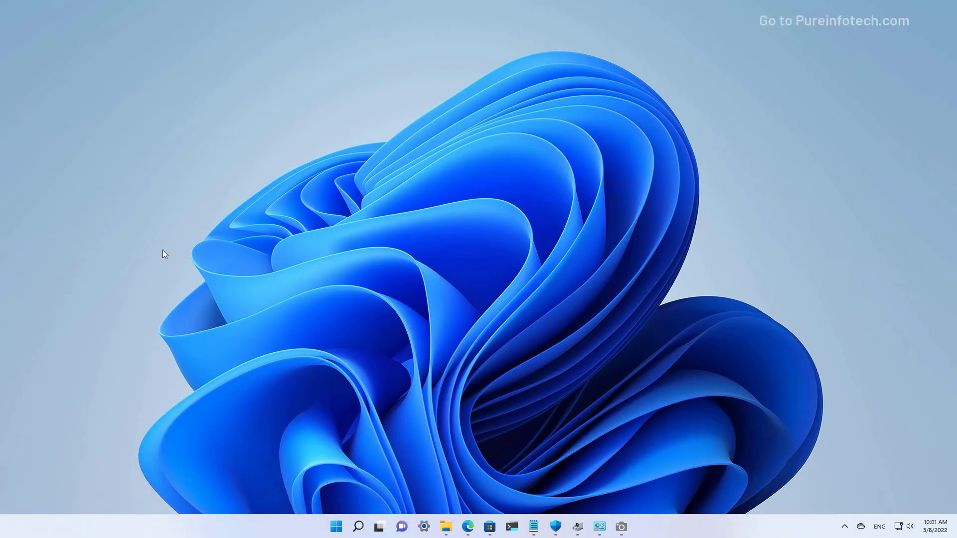
# Search for 'settings' and launch the Settings app
pyautogui.press('super')
pyautogui.press('super')
pyautogui.press('super+s')
pyautogui.write('settings')
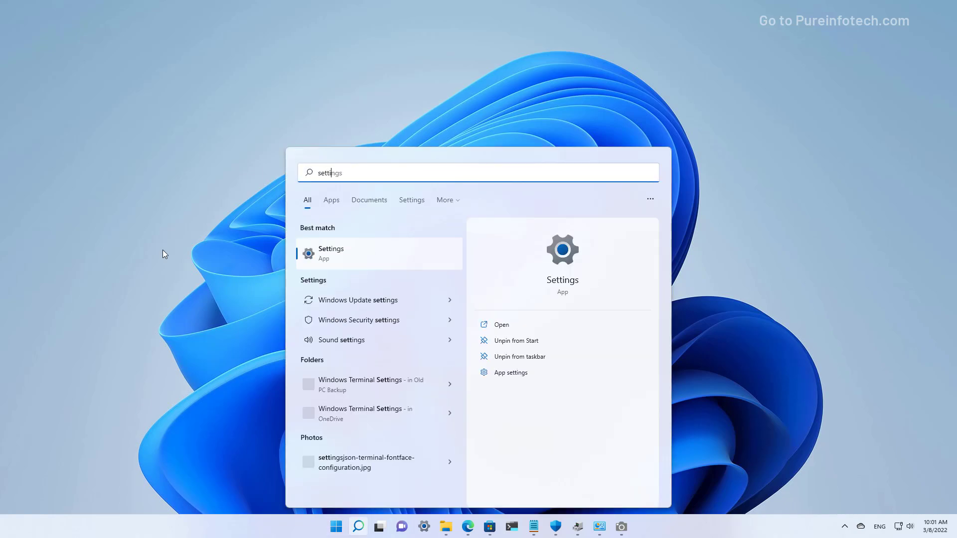
pyautogui.click(367, 251)
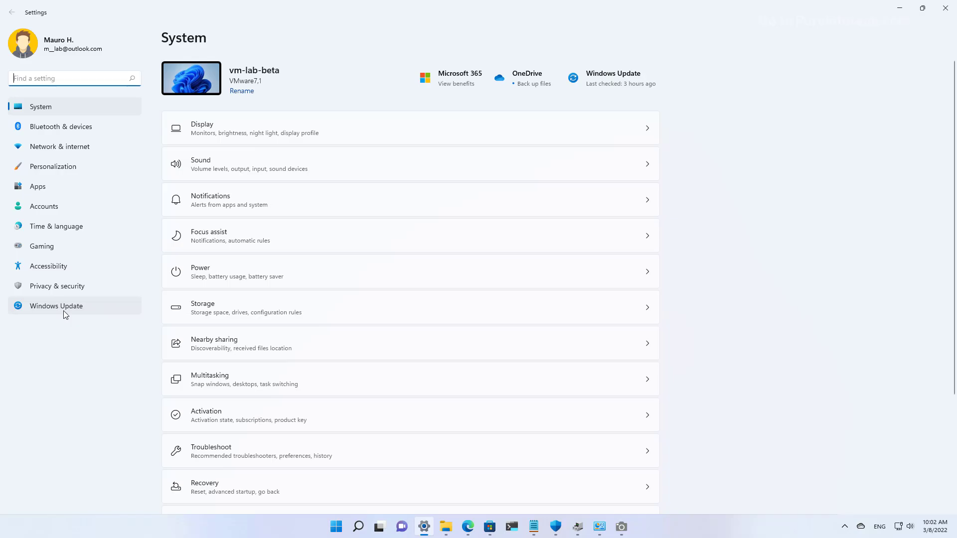
# Go to Windows Update's Update history and open Uninstall updates in Control Panel
pyautogui.click(70, 308)
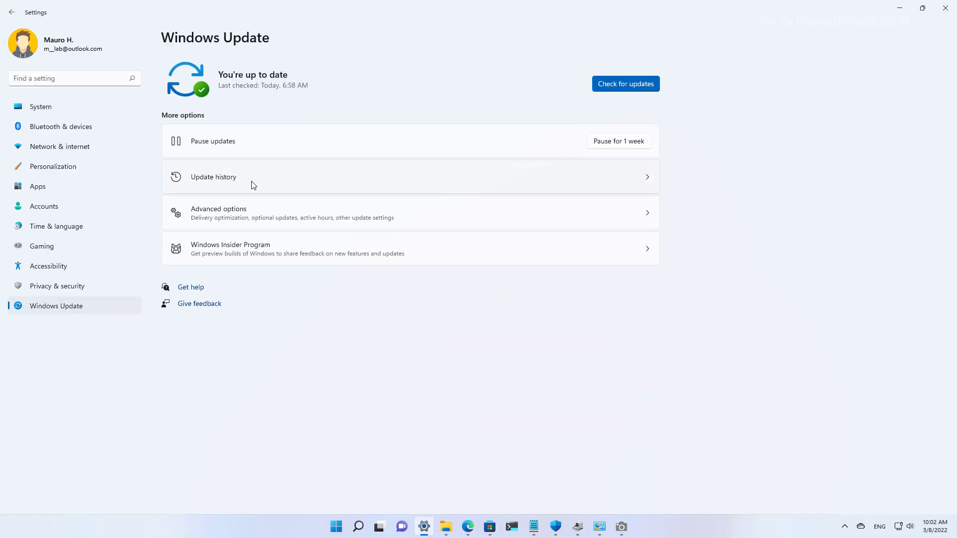
pyautogui.click(253, 185)
pyautogui.scroll(-10, 434, 316)
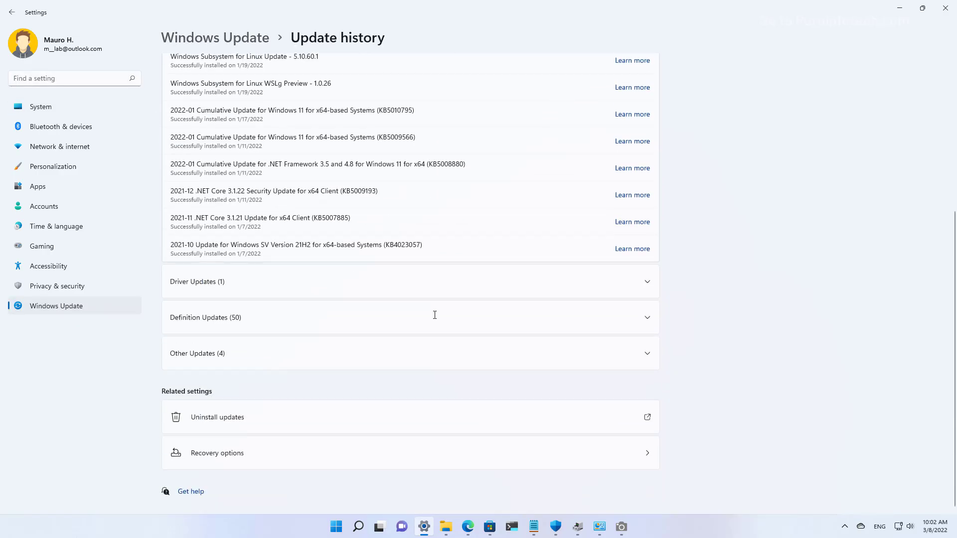
pyautogui.click(242, 422)
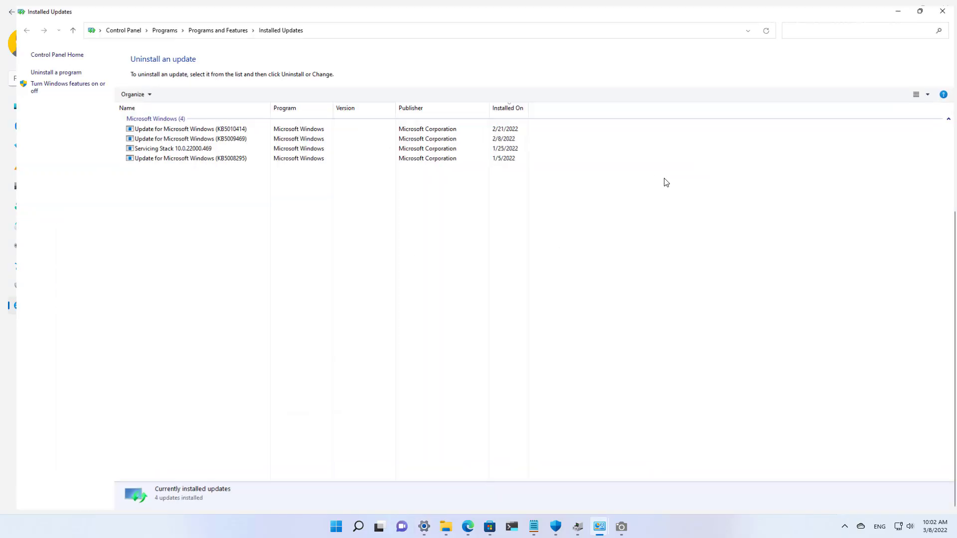
# Select KB5010414, start its uninstall, then answer No to keep it installed
pyautogui.click(349, 126)
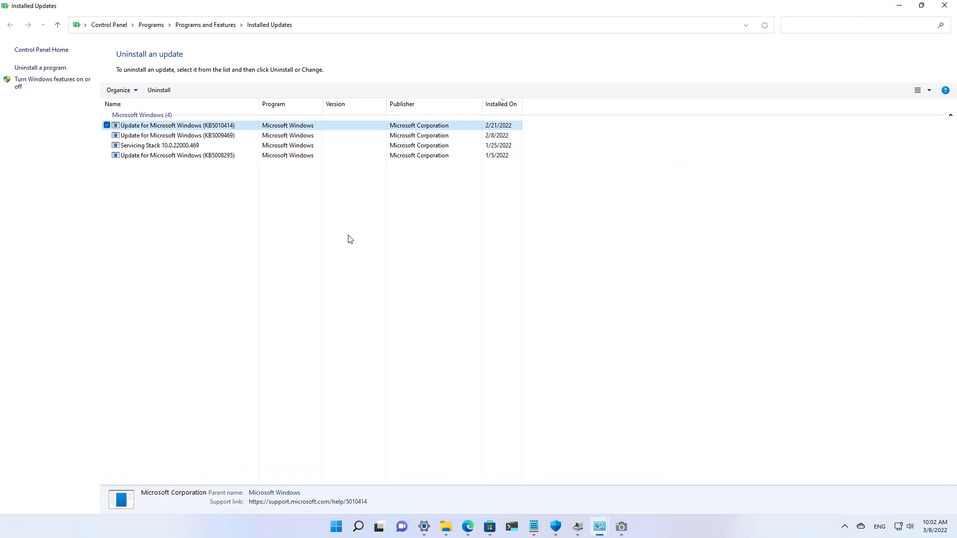
pyautogui.click(154, 94)
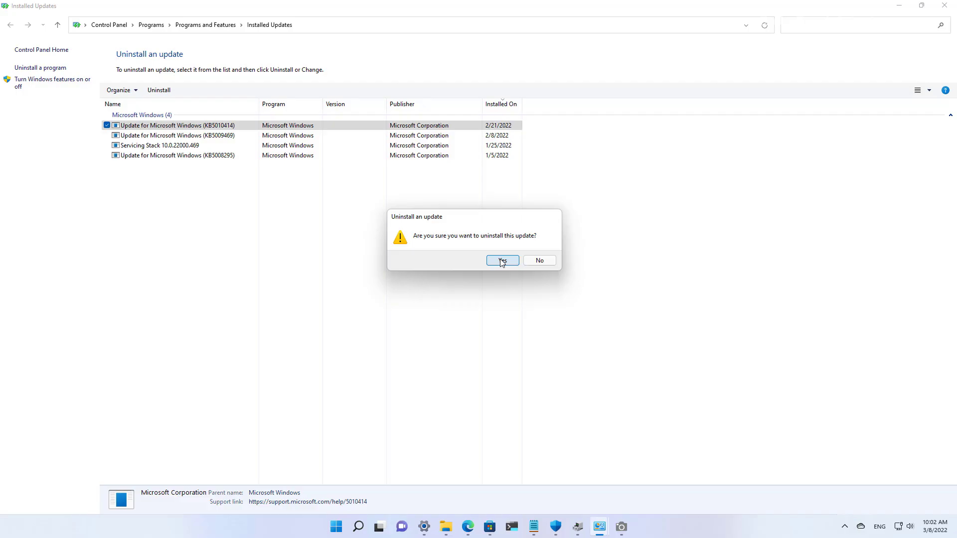
pyautogui.click(533, 261)
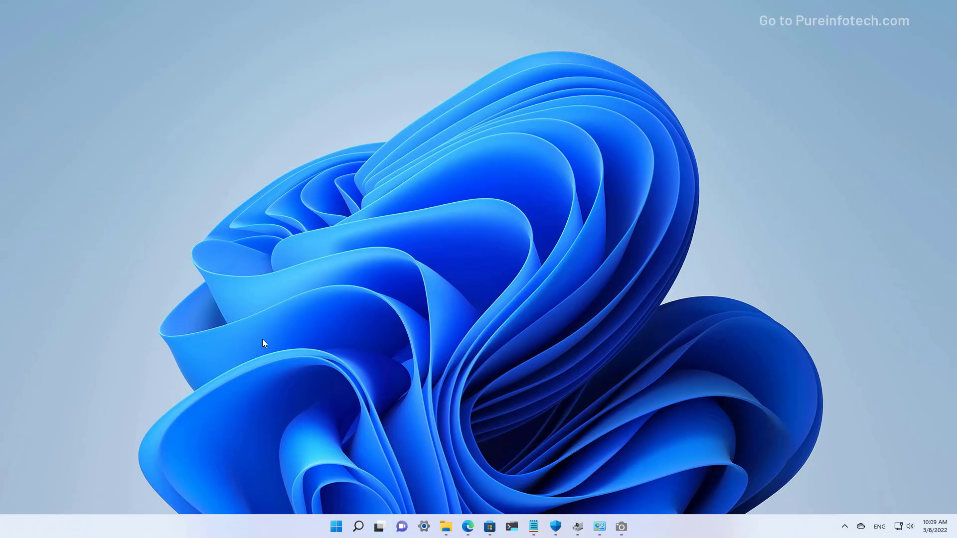
# Search 'ter' and run Terminal Preview as administrator, approving the UAC prompt
pyautogui.press('super')
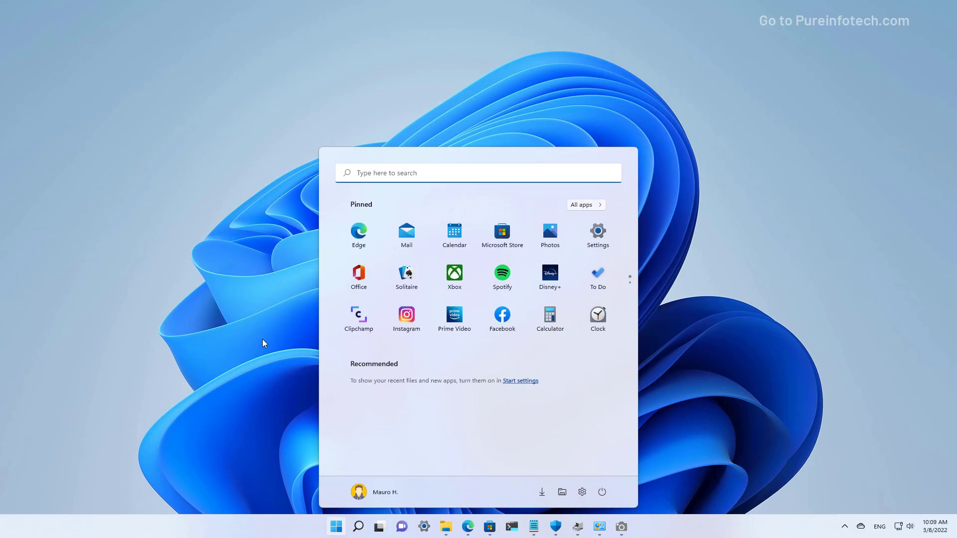
pyautogui.write('ter')
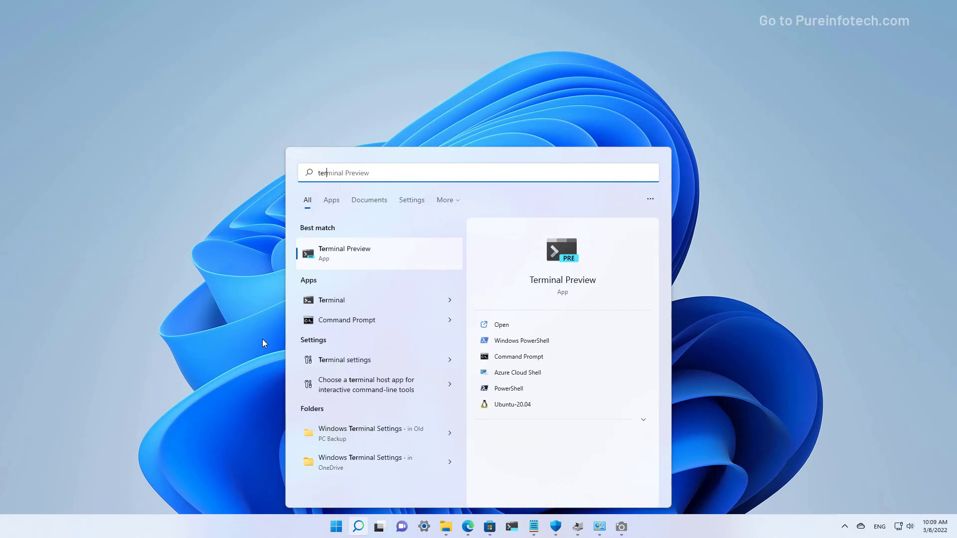
pyautogui.click(332, 254)
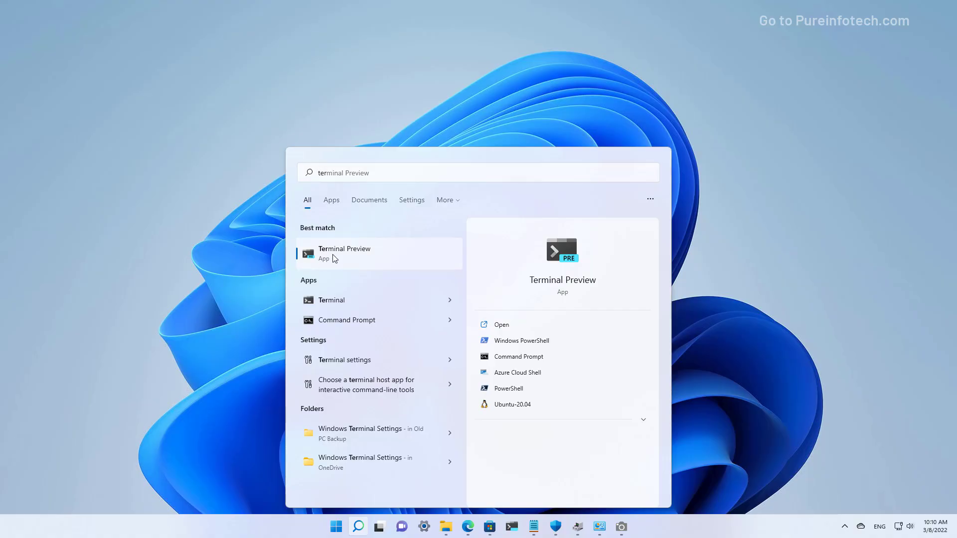
pyautogui.rightClick(334, 259)
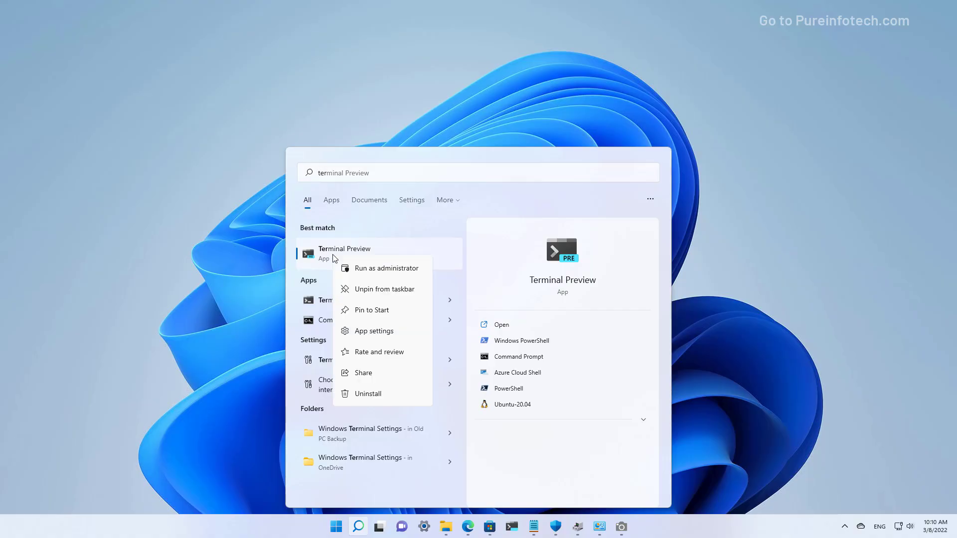
pyautogui.click(366, 273)
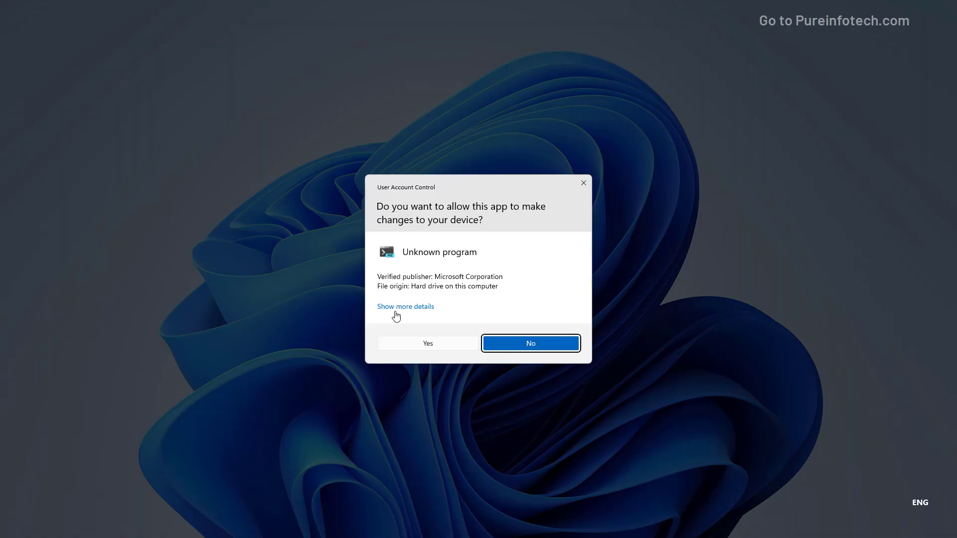
pyautogui.click(430, 343)
# Run 'wmic qfe list brief /format:table' to show the four installed hotfixes
pyautogui.write('wmic qfe list brief /format:table')
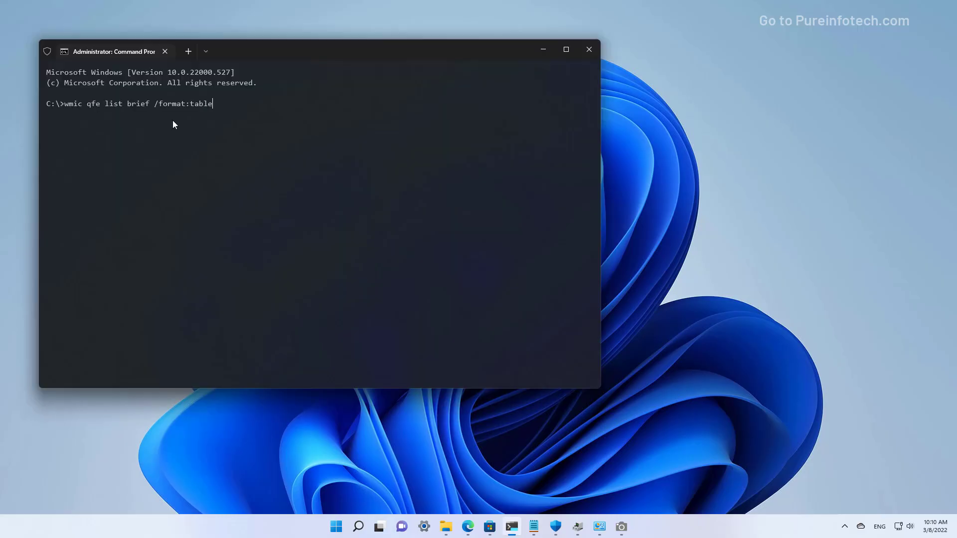
pyautogui.press('Return')
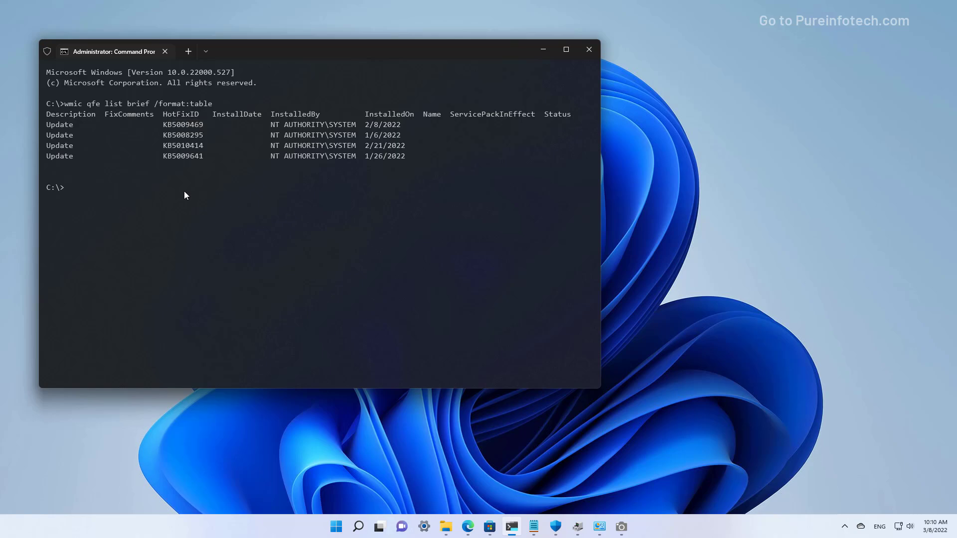
# Run 'wusa /uninstall /kb:5009469', then decline the installer prompt and dismiss the message
pyautogui.write('wusa /uninstall /kb:5009469')
pyautogui.press('Return')
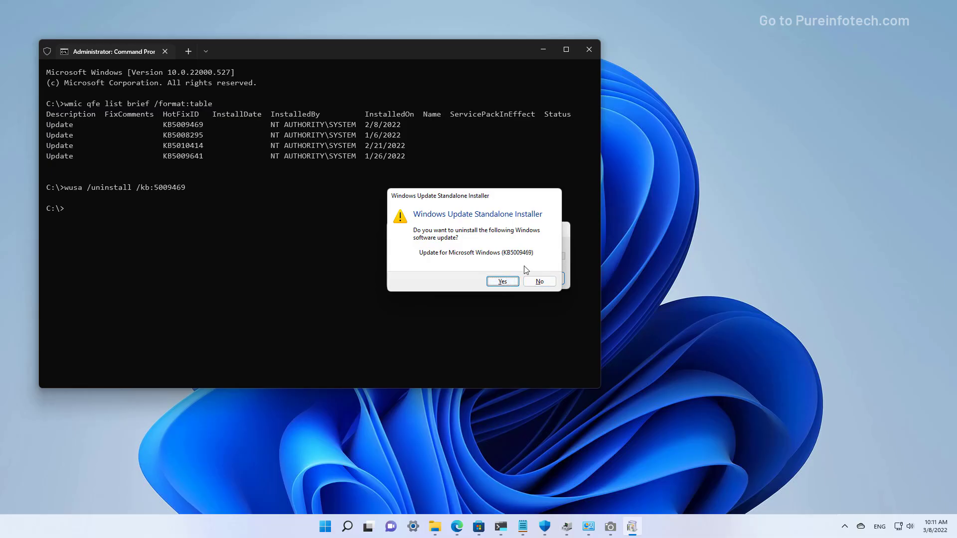
pyautogui.click(551, 284)
pyautogui.click(549, 282)
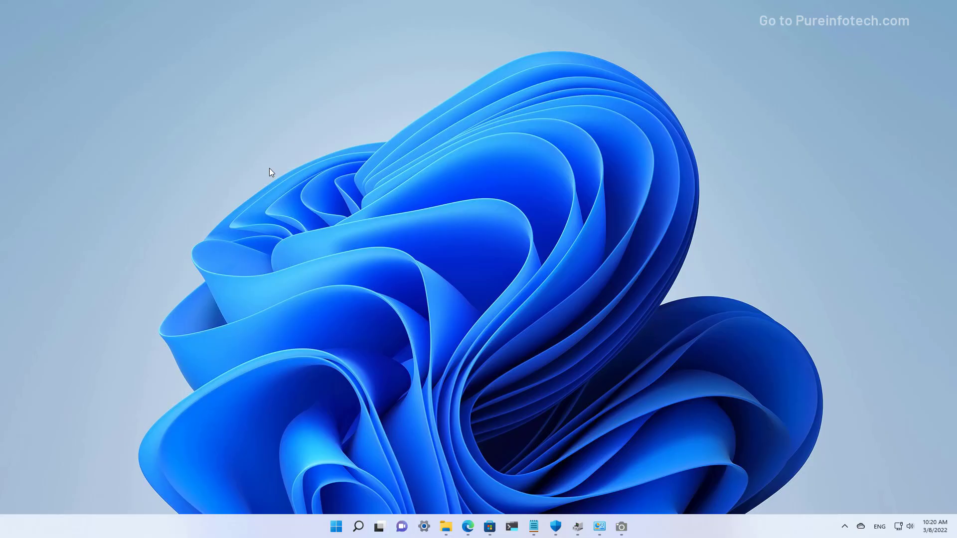
# Relaunch Terminal Preview as administrator from a 'ter' Start search, approving UAC
pyautogui.press('super')
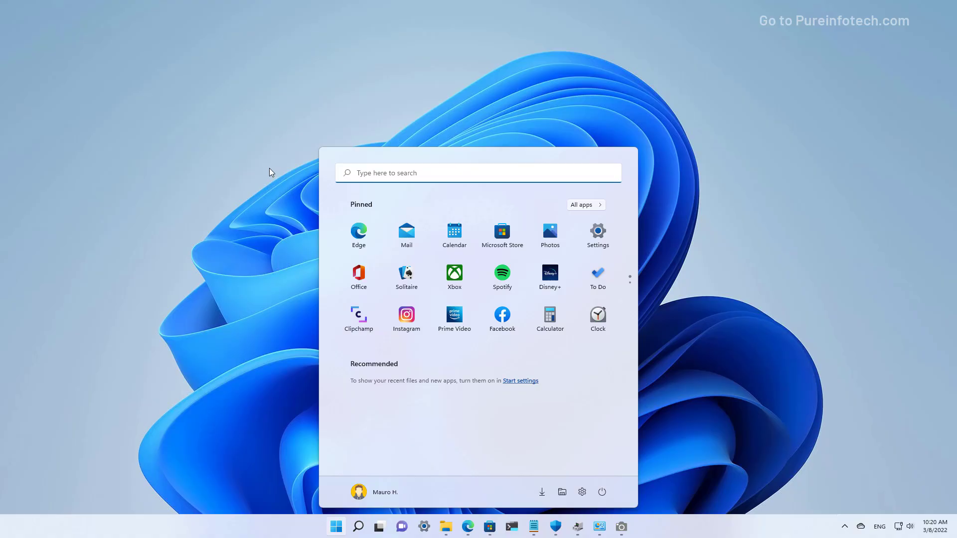
pyautogui.write('ter')
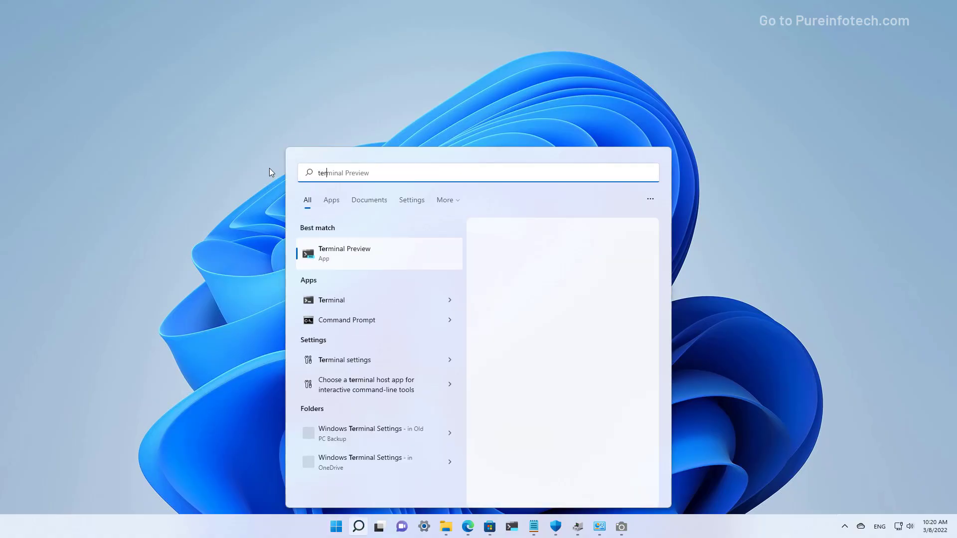
pyautogui.click(348, 255)
pyautogui.rightClick(349, 255)
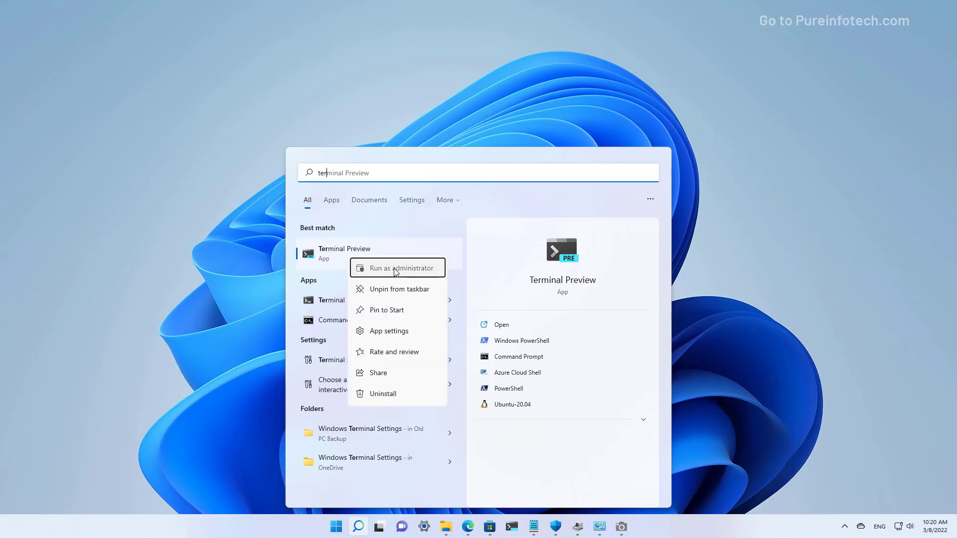
pyautogui.click(397, 272)
pyautogui.click(431, 343)
pyautogui.click(206, 52)
pyautogui.press('Escape')
# Open a PowerShell tab, close Command Prompt, install PSWindowsUpdate and set RemoteSigned execution policy
pyautogui.hotkey('ctrl', 'shift', '1')
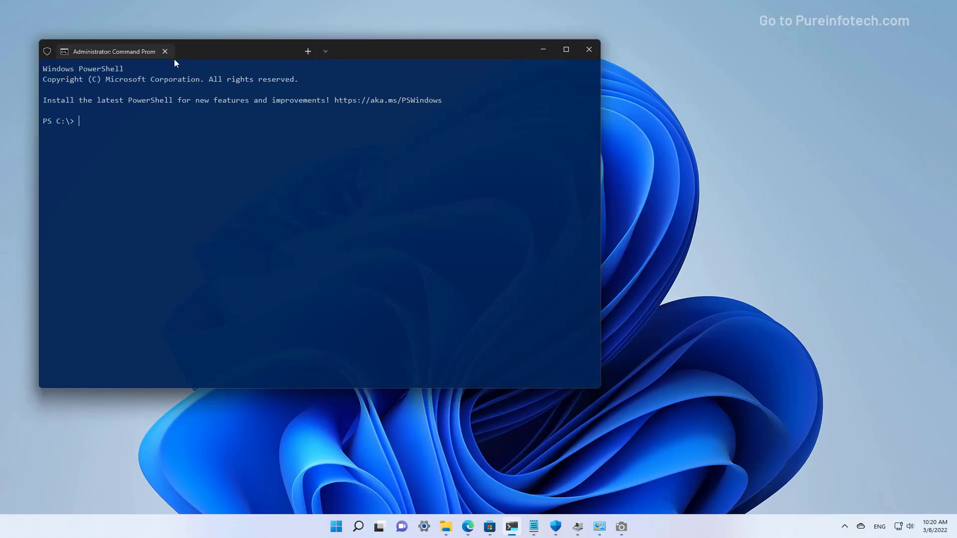
pyautogui.click(164, 51)
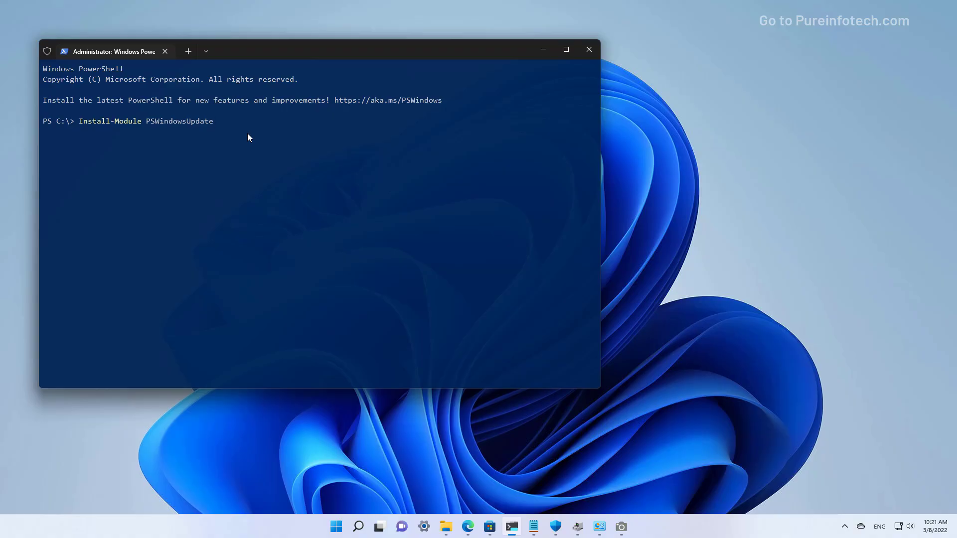
pyautogui.press('Return')
pyautogui.write('Set-ExecutionPolicy RemoteSigned')
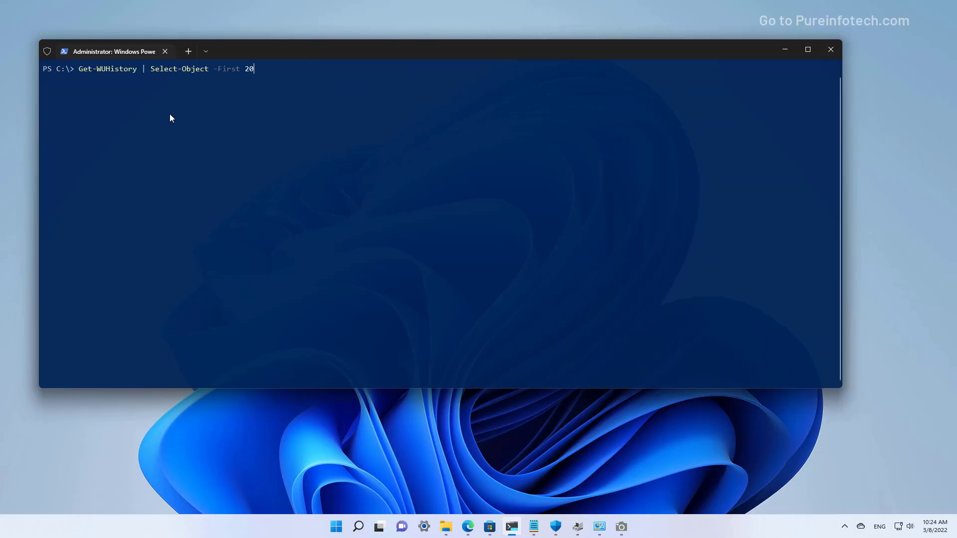
# Run Get-WUHistory with -First 50, enlarge the window, and paste the Remove-WindowsUpdate command
pyautogui.press('BackSpace')
pyautogui.press('BackSpace')
pyautogui.write('50')
pyautogui.press('Return')
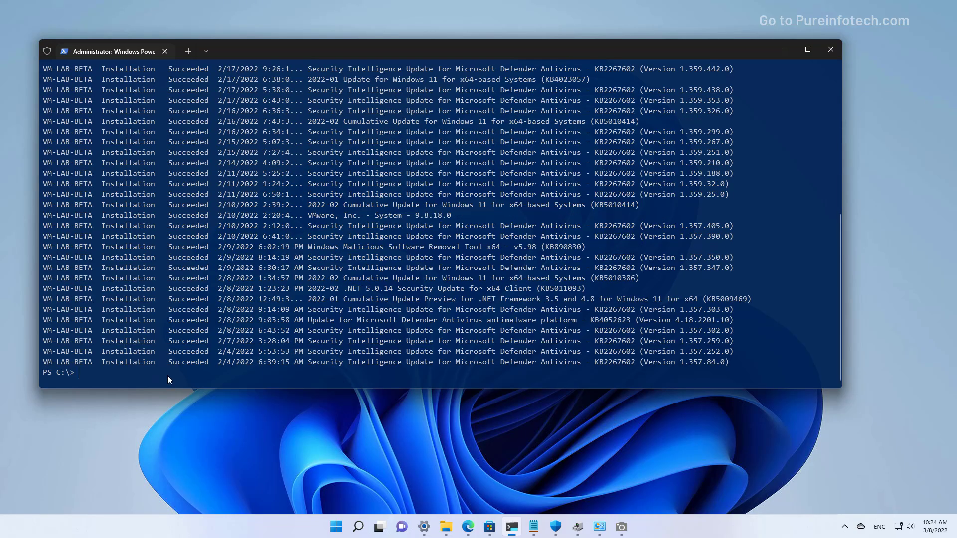
pyautogui.moveTo(166, 388); pyautogui.dragTo(164, 475)
pyautogui.rightClick(144, 396)
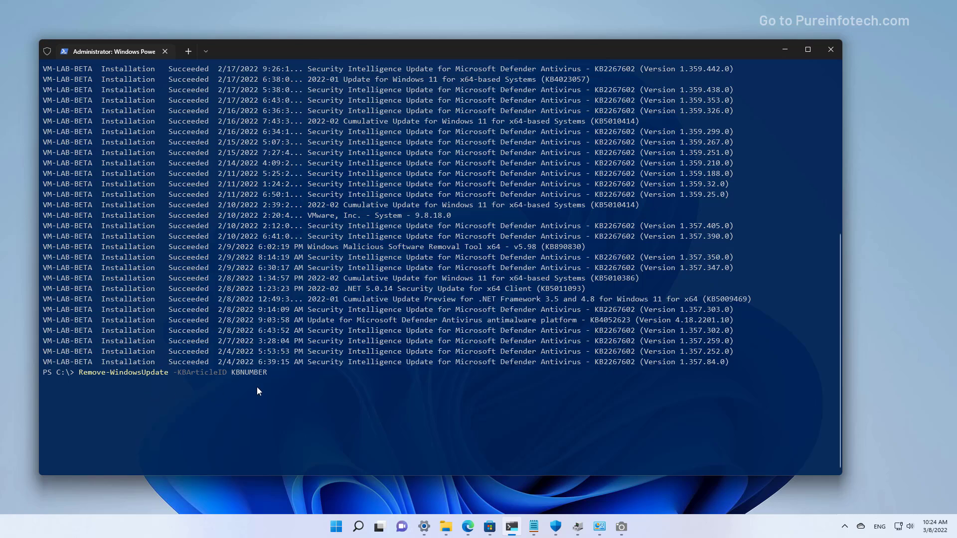
# Replace KBNUMBER with KB5010414 copied from the history list and run Remove-WindowsUpdate
pyautogui.press('BackSpace')
pyautogui.press('BackSpace')
pyautogui.press('BackSpace')
pyautogui.press('BackSpace')
pyautogui.press('BackSpace')
pyautogui.press('BackSpace')
pyautogui.press('BackSpace')
pyautogui.moveTo(596, 121); pyautogui.dragTo(599, 122)
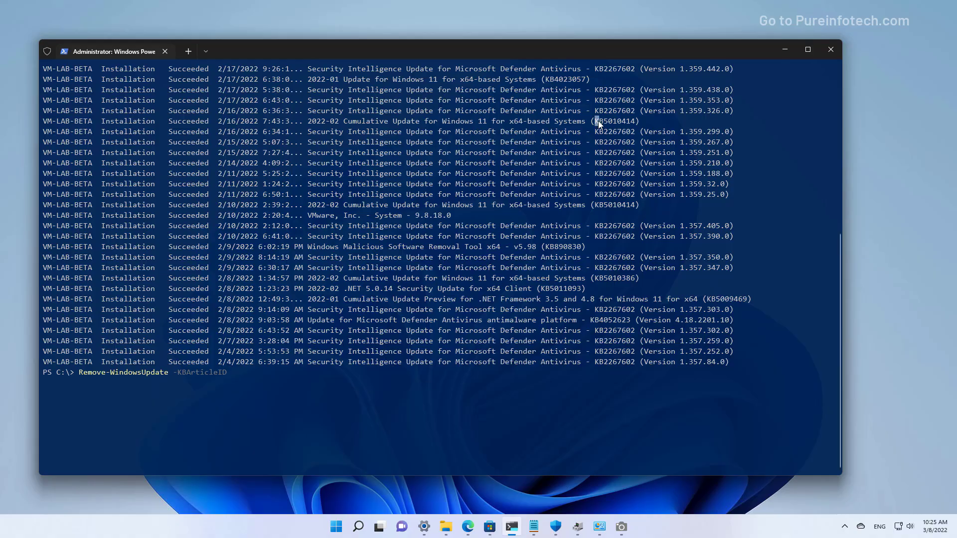
pyautogui.rightClick(627, 122)
pyautogui.press('Return')
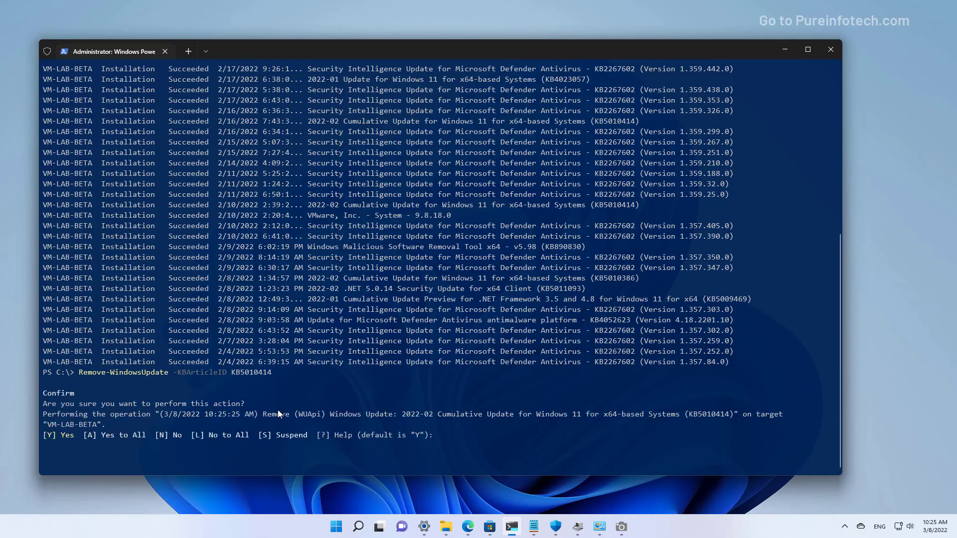
# Clear the stray characters and typed answer at the Confirm prompt
pyautogui.hotkey('ctrl', 'a')
pyautogui.press('BackSpace')
pyautogui.write('a')
pyautogui.press('BackSpace')
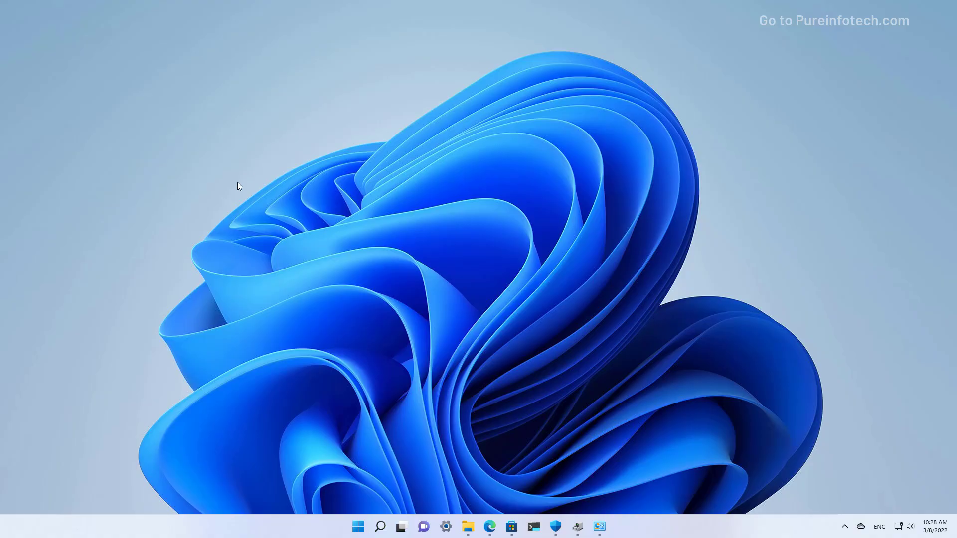
# Search 'settings' from Start and open the Settings app on its System page
pyautogui.click(357, 526)
pyautogui.write('settings')
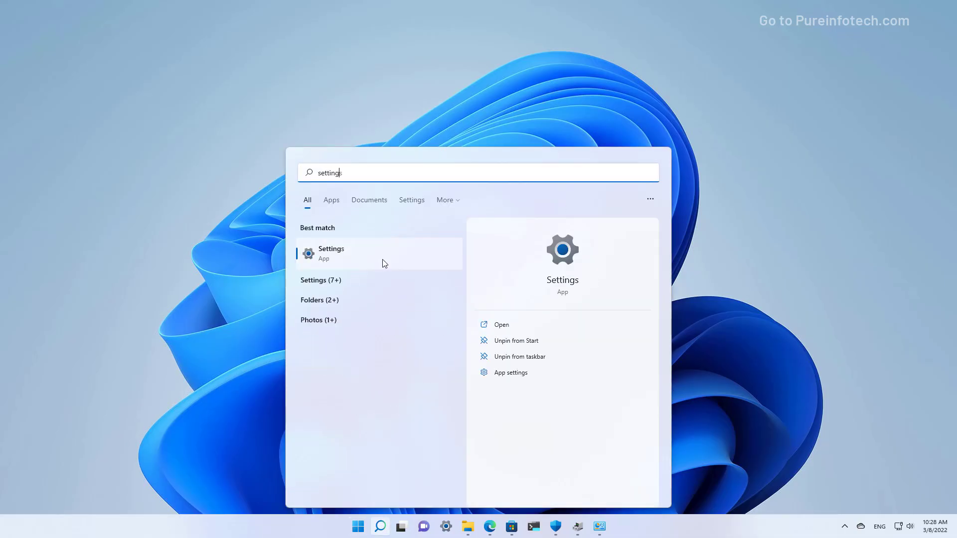
pyautogui.click(384, 262)
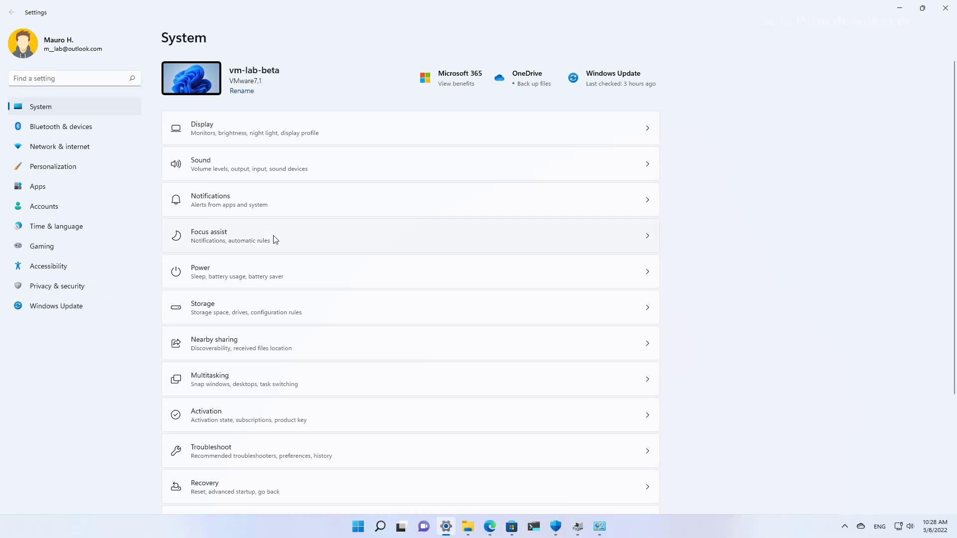
pyautogui.scroll(-3, 274, 241)
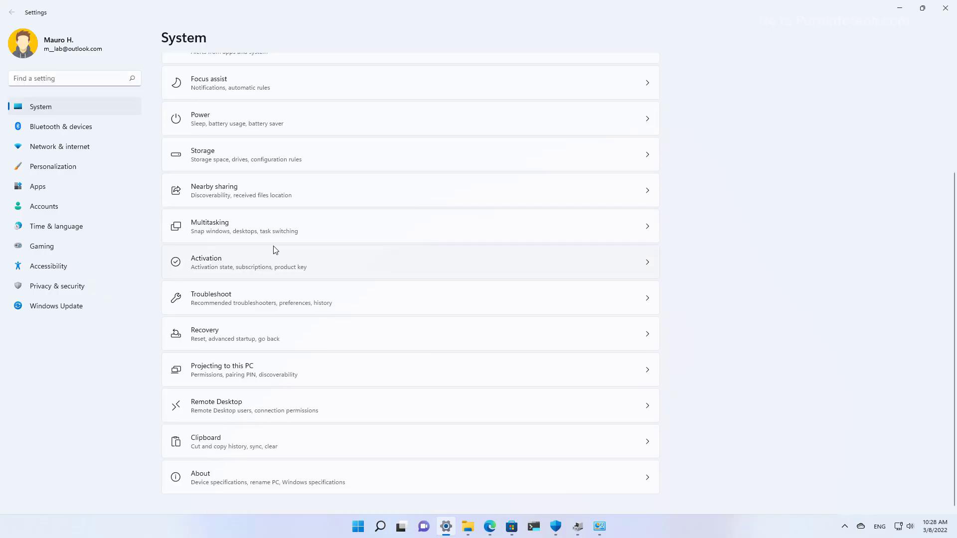
# From the Recovery page, restart the PC into Advanced startup and confirm the restart
pyautogui.click(244, 330)
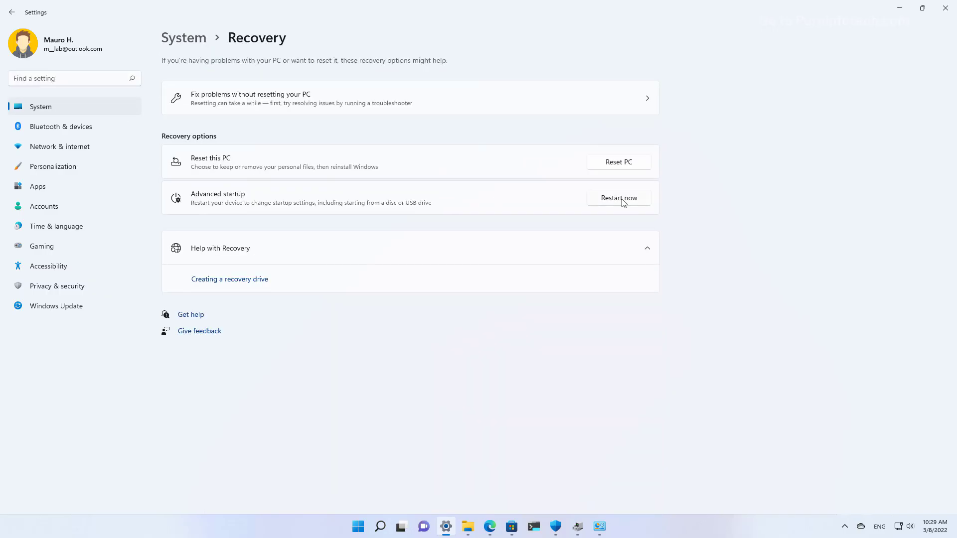
pyautogui.click(621, 199)
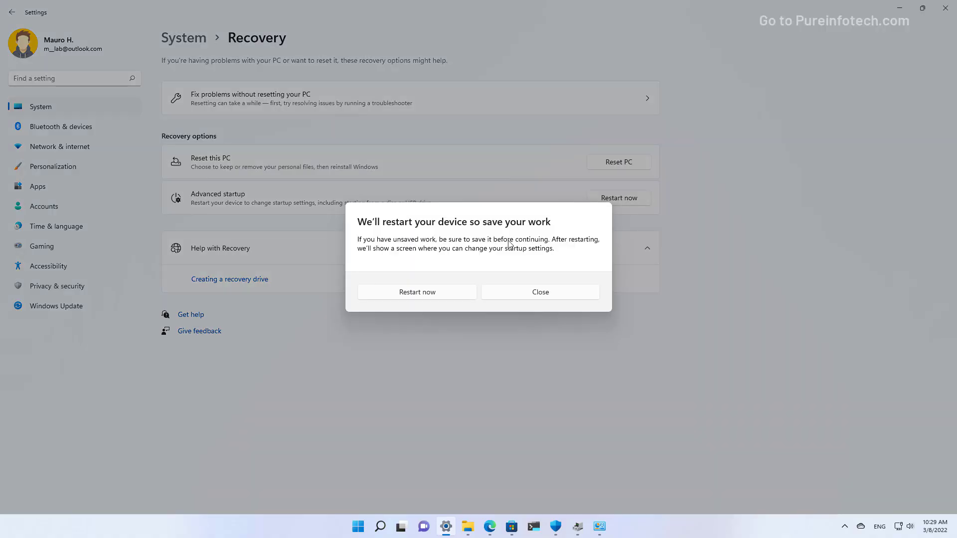
pyautogui.click(432, 296)
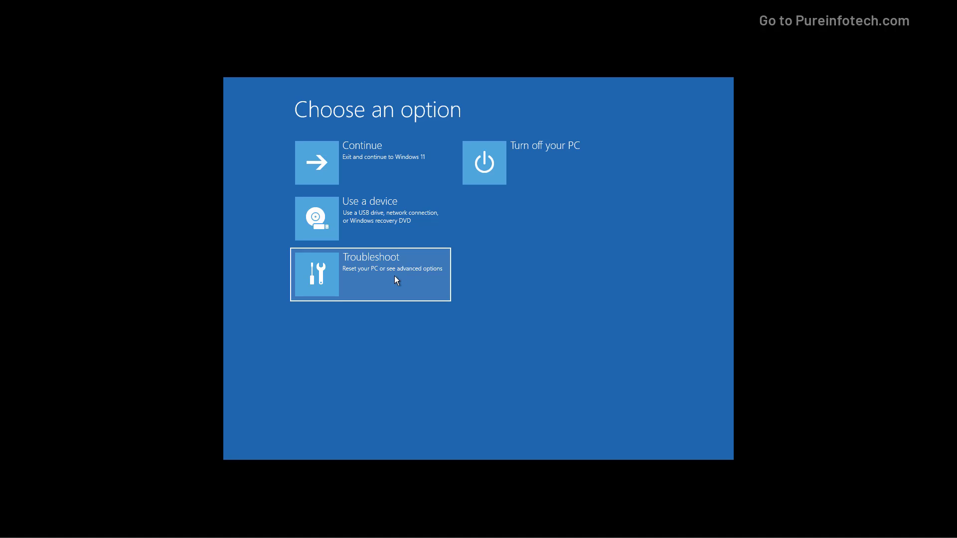
# Use Troubleshoot > Advanced options > Uninstall Updates to remove the latest quality update
pyautogui.click(395, 277)
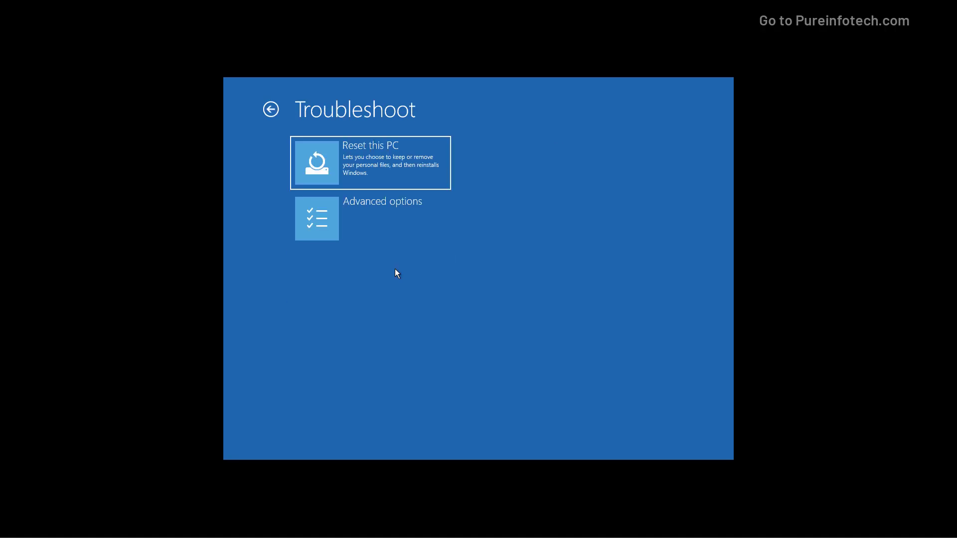
pyautogui.click(391, 223)
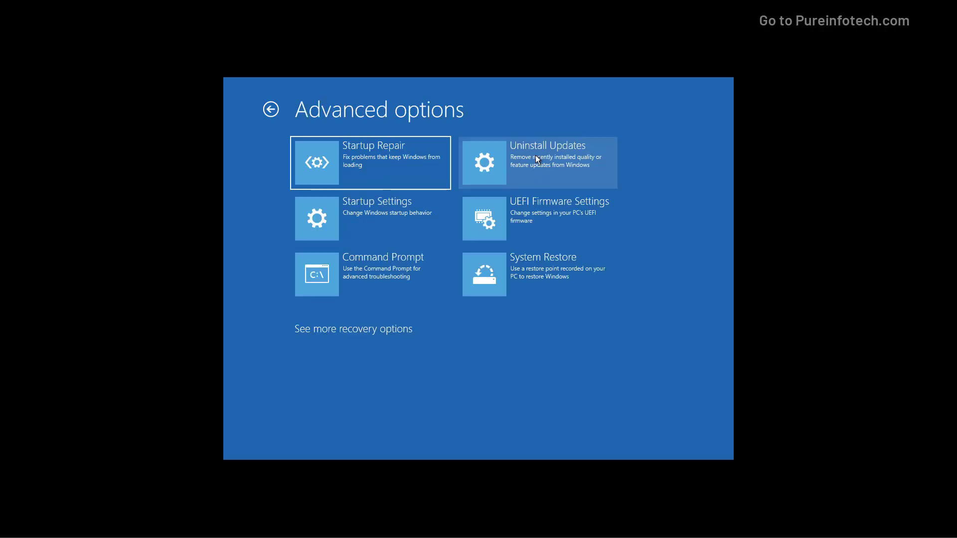
pyautogui.click(536, 157)
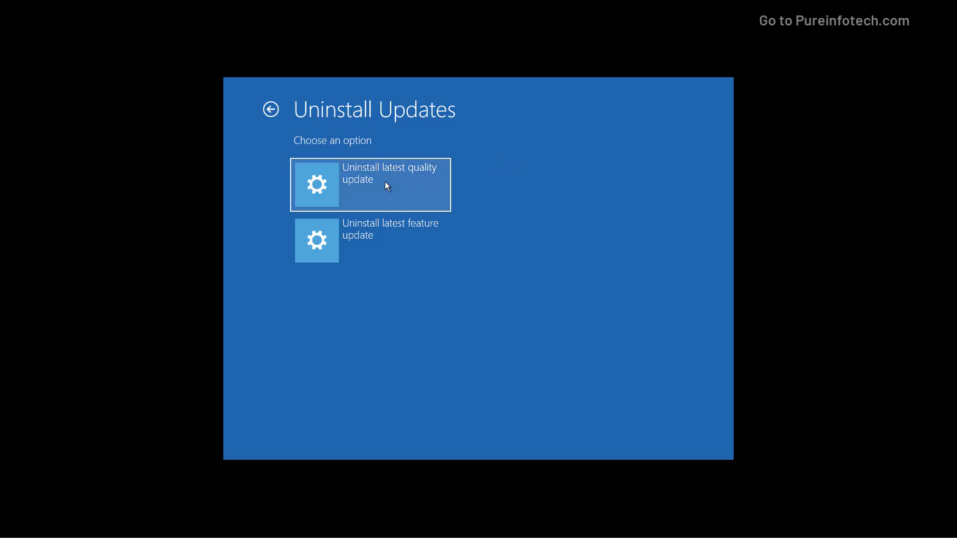
pyautogui.click(388, 186)
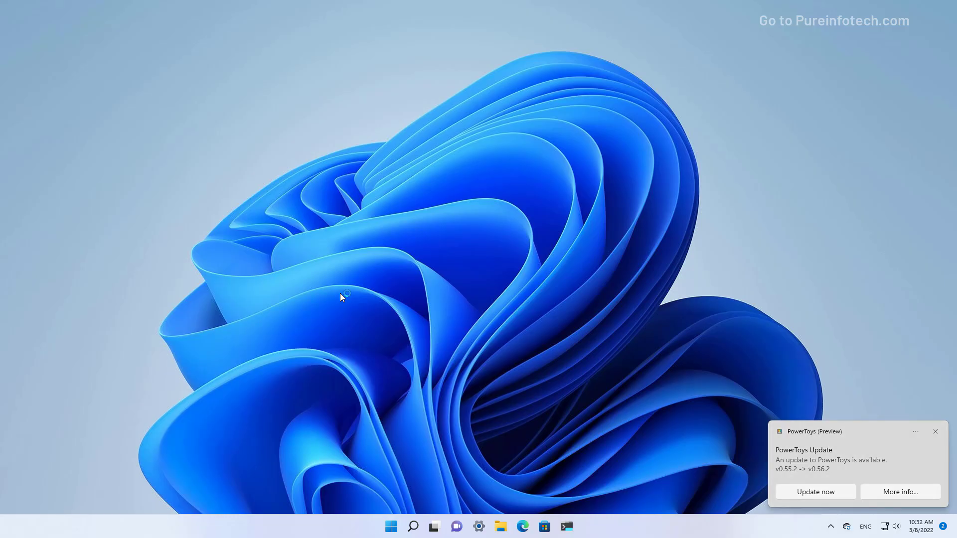
# Search Start for 'system confi' and launch System Configuration
pyautogui.press('super')
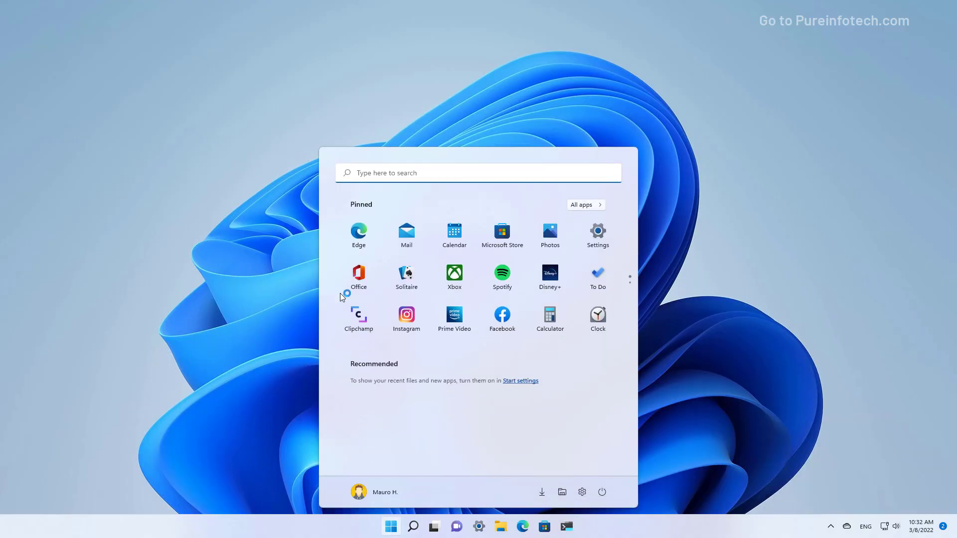
pyautogui.write('system  confi')
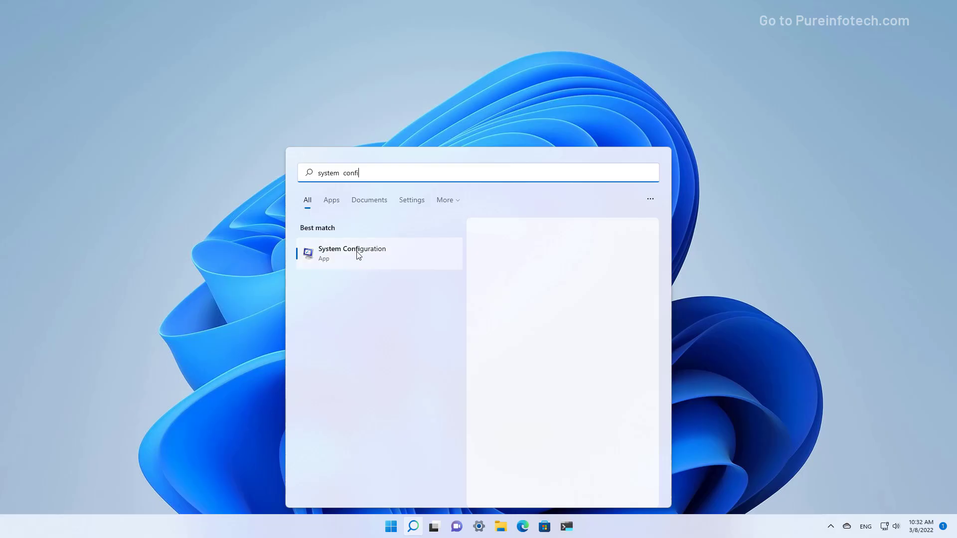
pyautogui.click(359, 255)
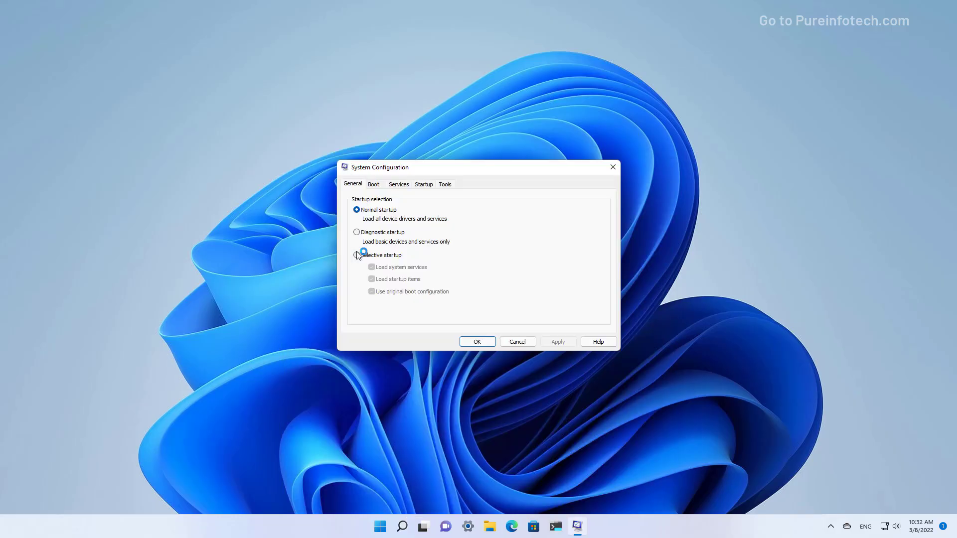
# Enable Minimal safe boot on the Boot tab, apply it, and restart into Safe Mode
pyautogui.click(375, 185)
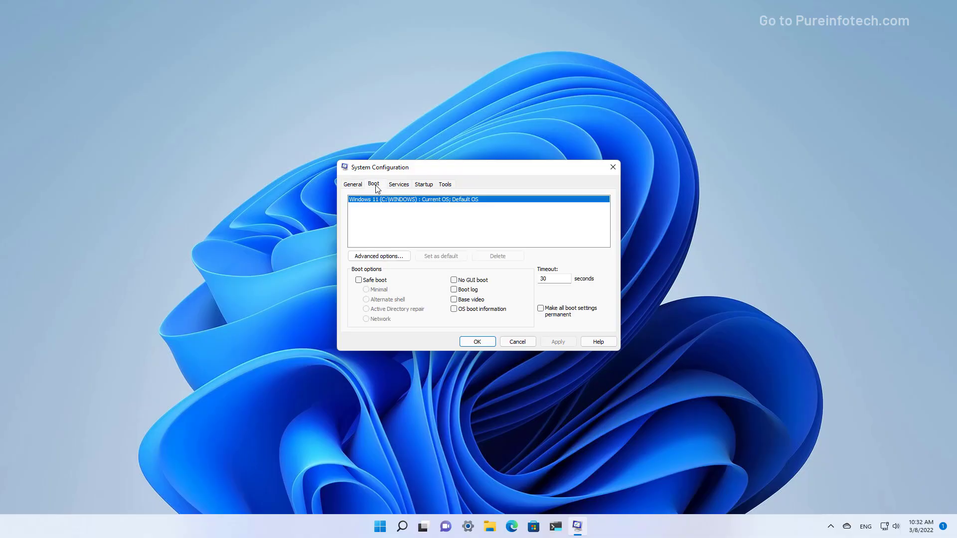
pyautogui.click(359, 280)
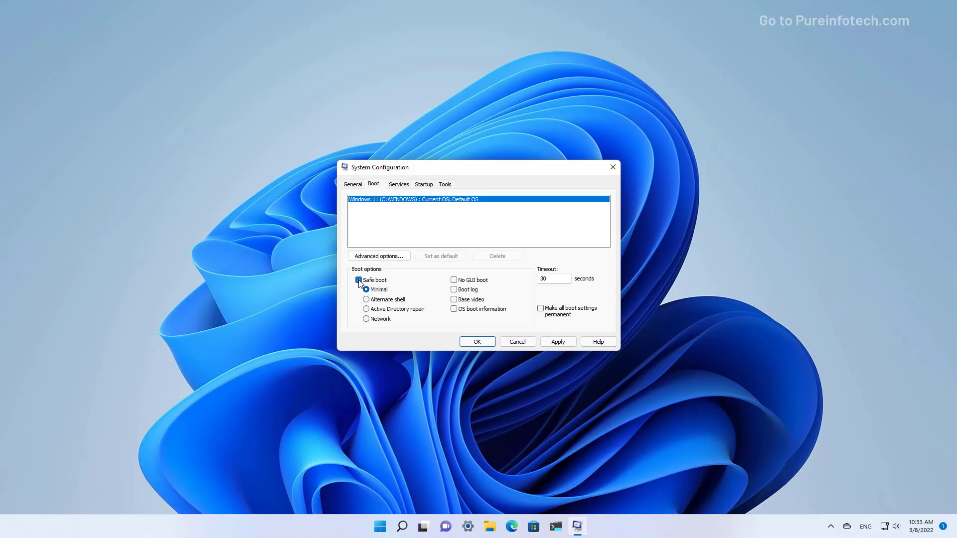
pyautogui.click(564, 342)
pyautogui.click(481, 342)
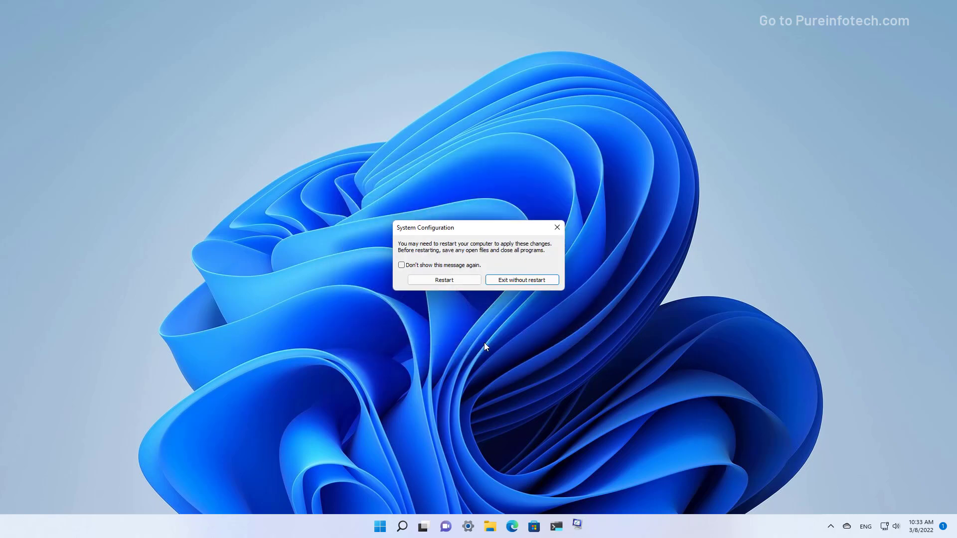
pyautogui.click(453, 279)
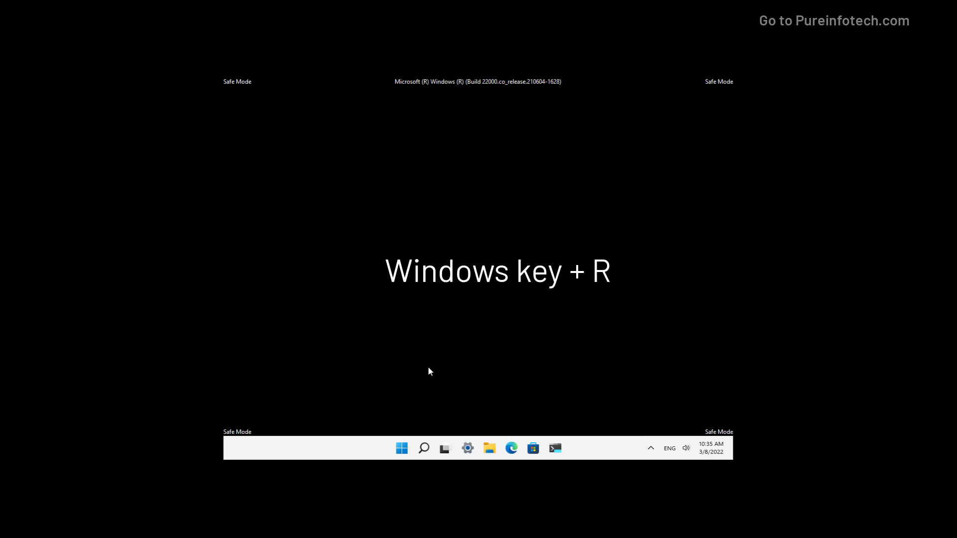
# Open Control Panel by running 'control panel' from the Run prompt
pyautogui.press('super+r')
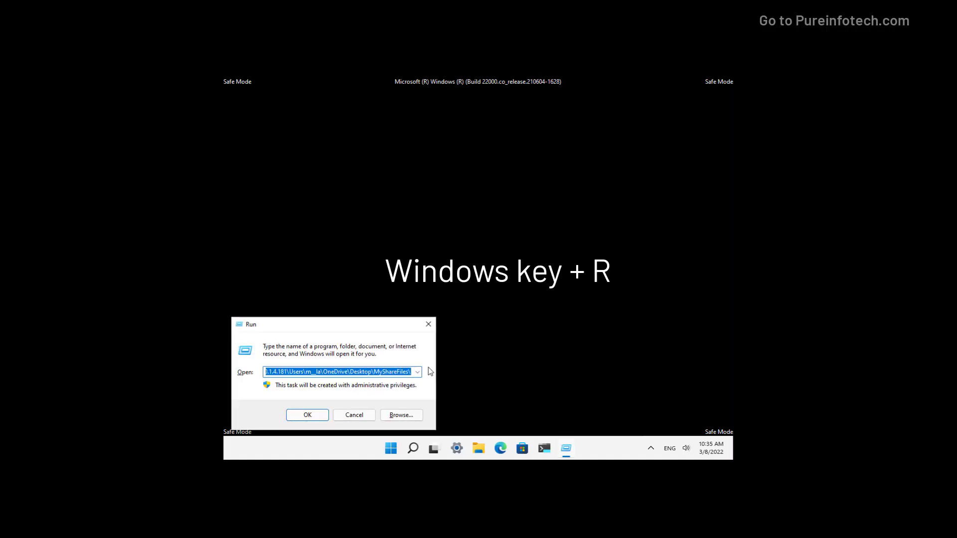
pyautogui.press('BackSpace')
pyautogui.write('control ')
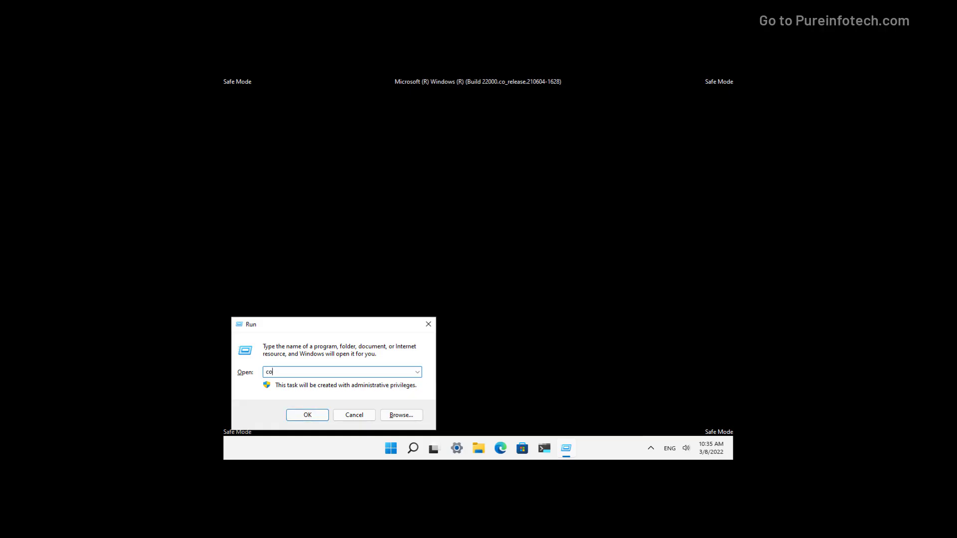
pyautogui.write('panel')
pyautogui.press('Return')
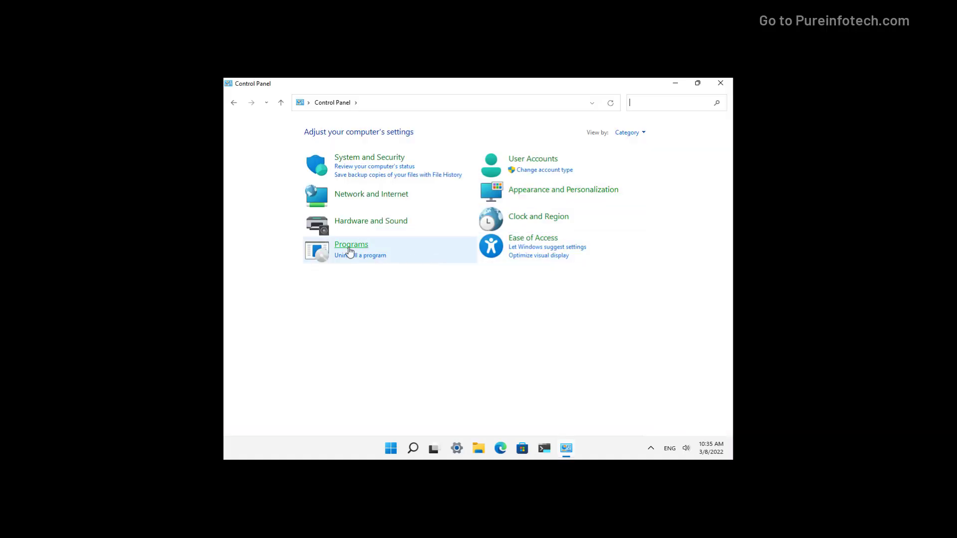
# Uninstall update KB5010414 from Programs > View installed updates, then close the window
pyautogui.click(350, 249)
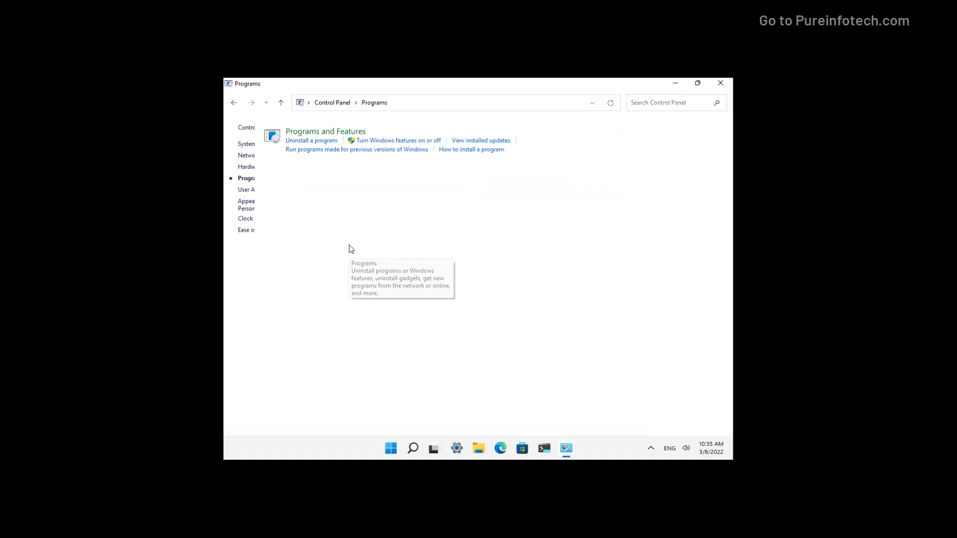
pyautogui.click(391, 132)
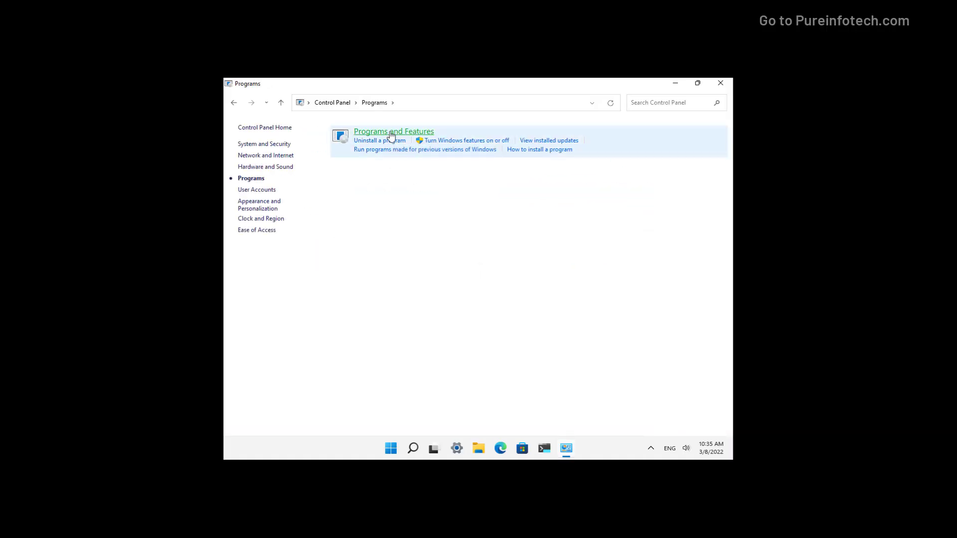
pyautogui.click(267, 145)
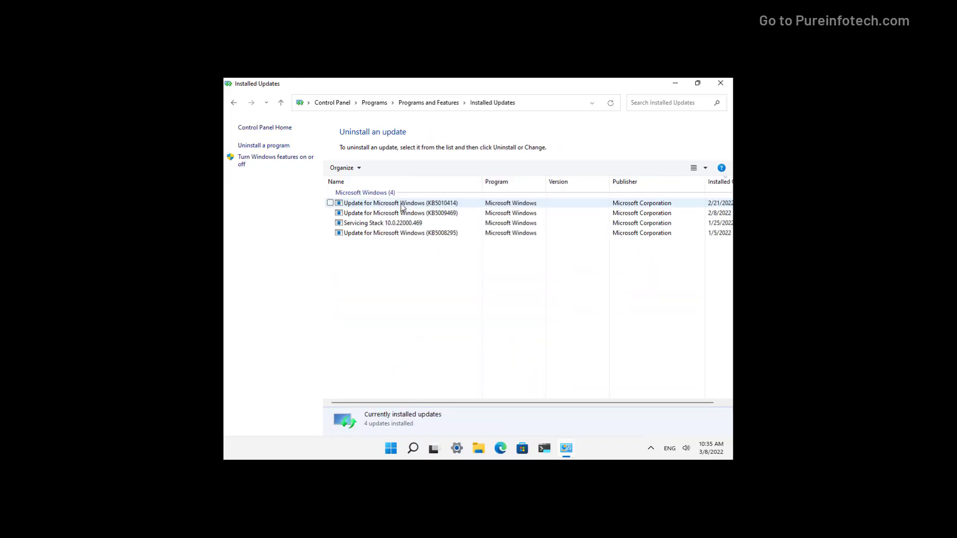
pyautogui.click(402, 206)
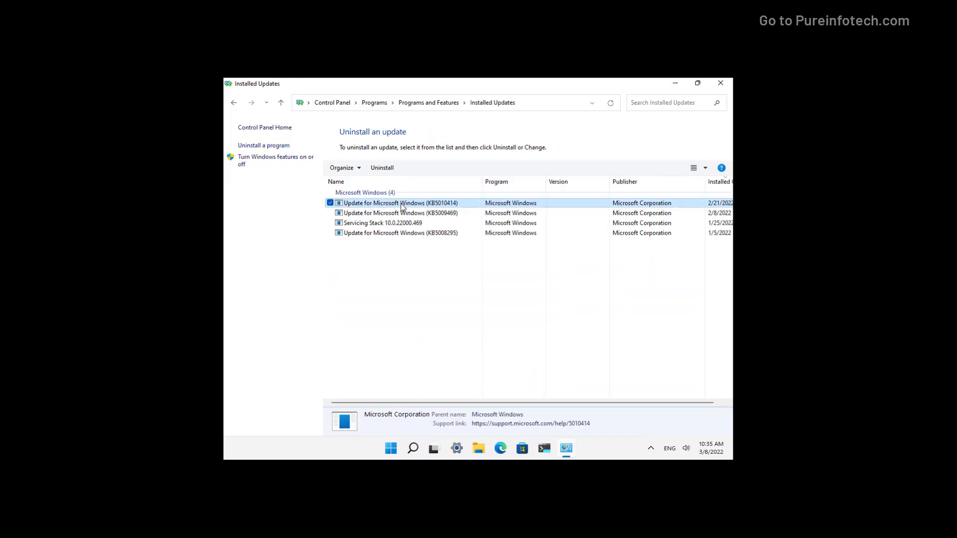
pyautogui.click(388, 169)
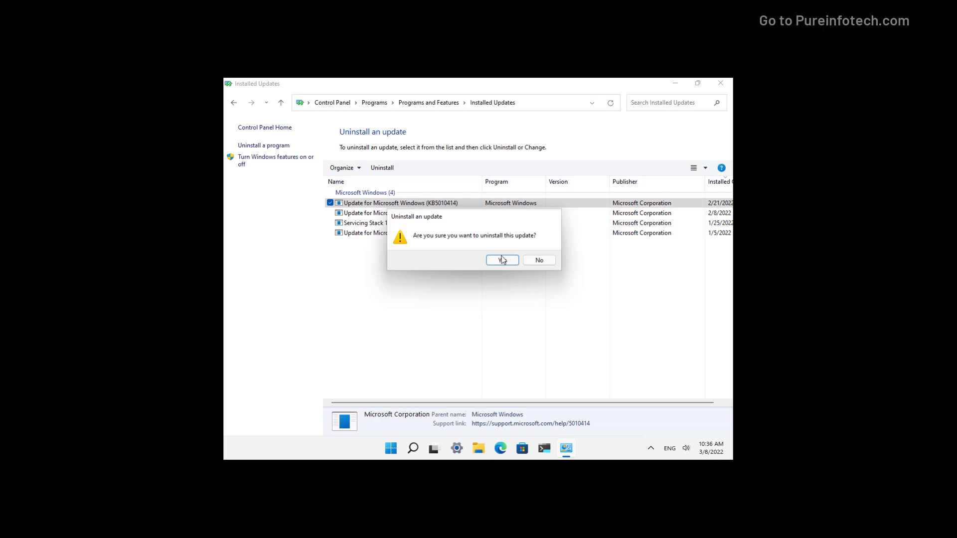
pyautogui.click(539, 260)
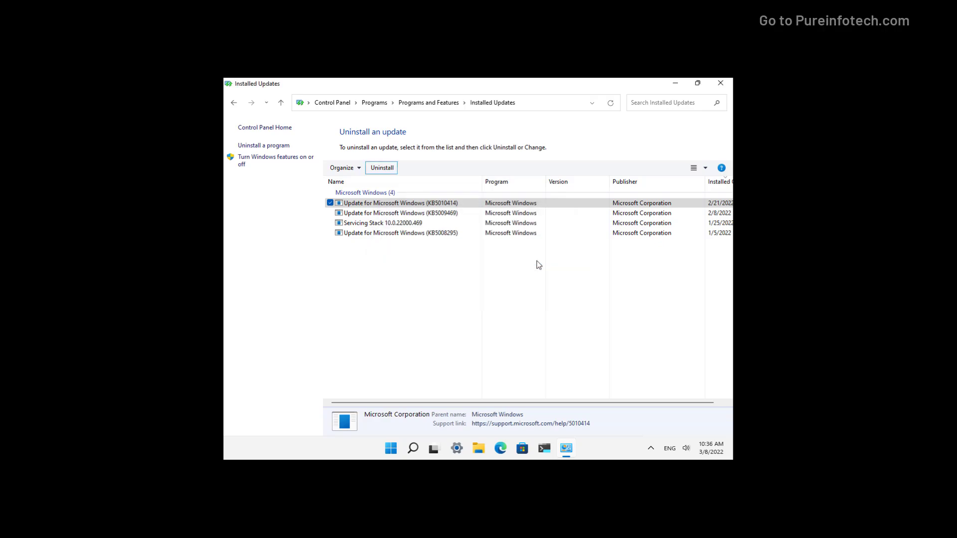
pyautogui.click(720, 84)
# Restart the PC from the Start menu and sign back in with the PIN
pyautogui.click(402, 448)
pyautogui.click(602, 415)
pyautogui.click(596, 395)
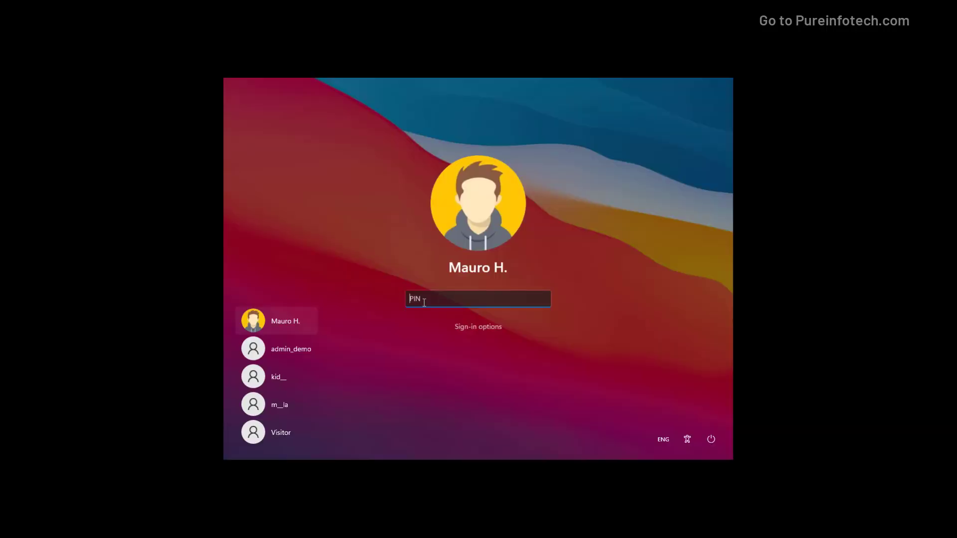
pyautogui.write('1234')
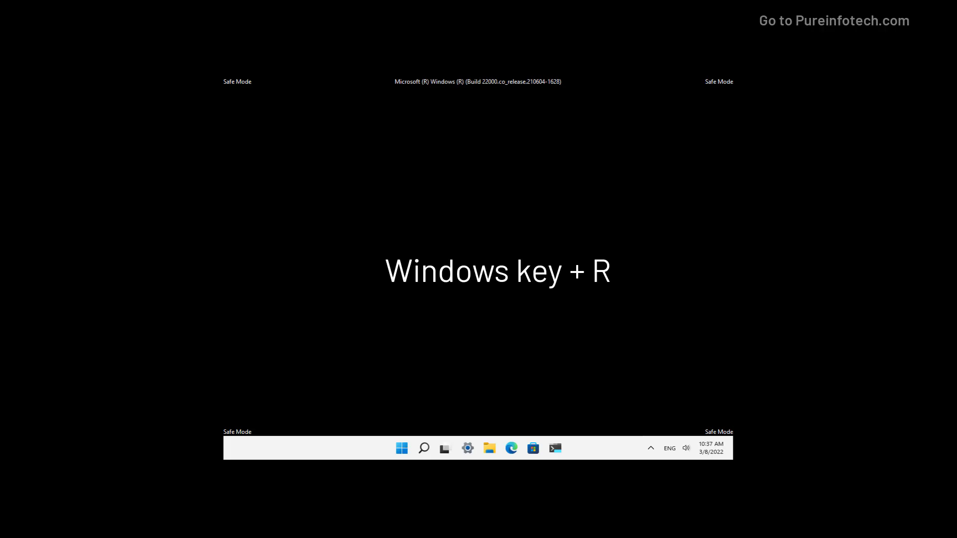
# Run msconfig, uncheck Safe boot on the Boot tab, and apply the change with OK
pyautogui.press('super+r')
pyautogui.write('msconfig')
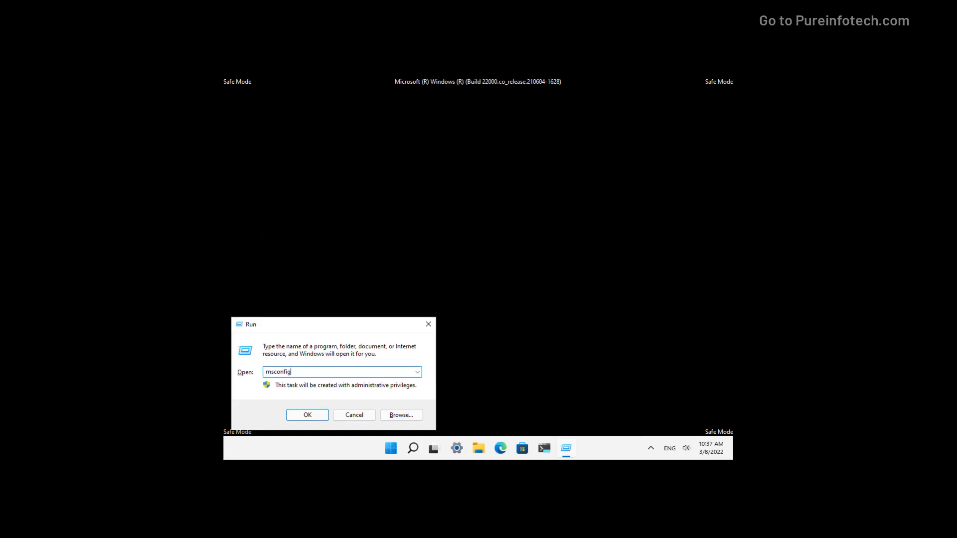
pyautogui.press('Return')
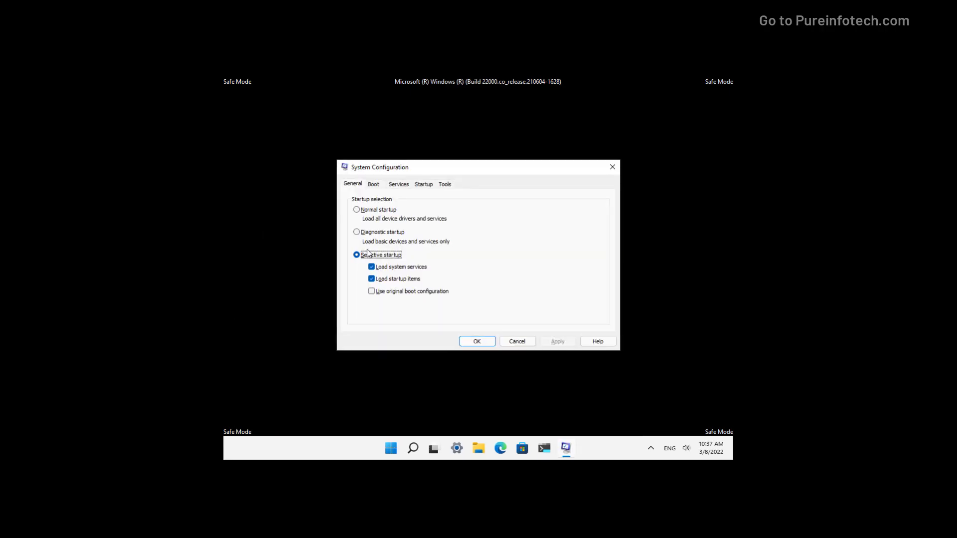
pyautogui.click(373, 186)
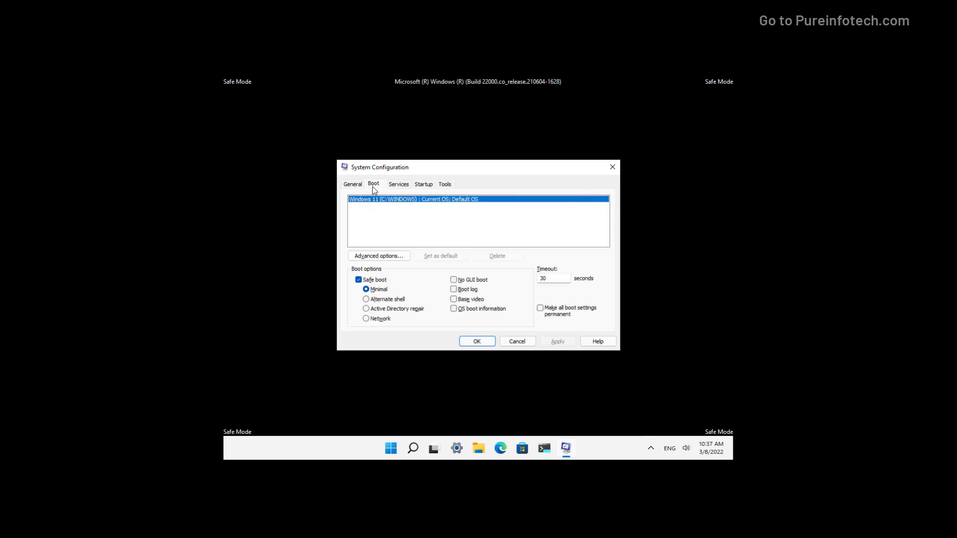
pyautogui.click(359, 280)
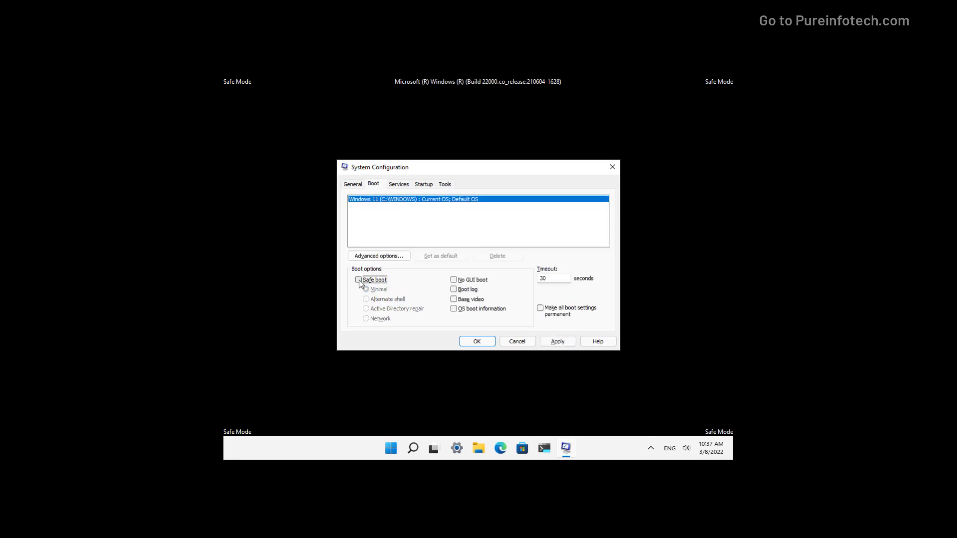
pyautogui.click(556, 343)
pyautogui.click(476, 342)
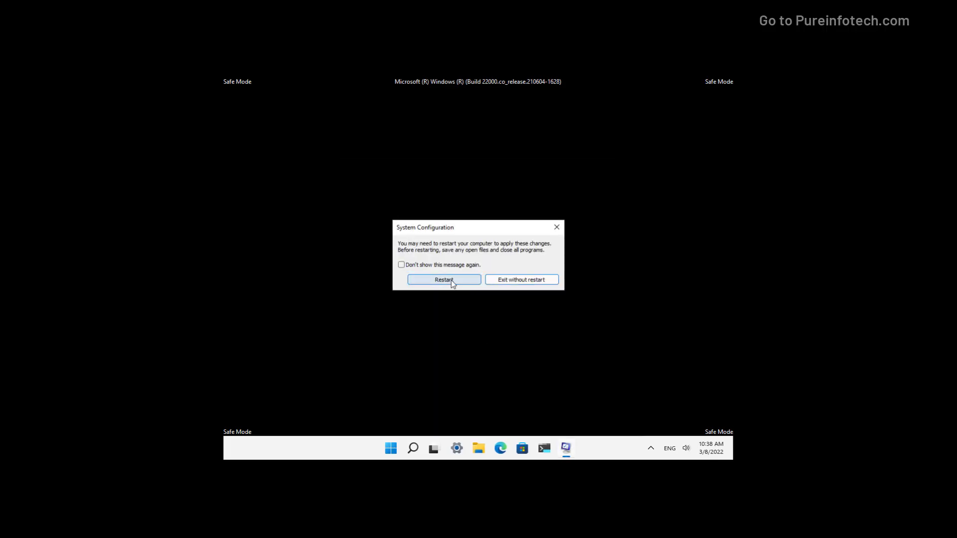